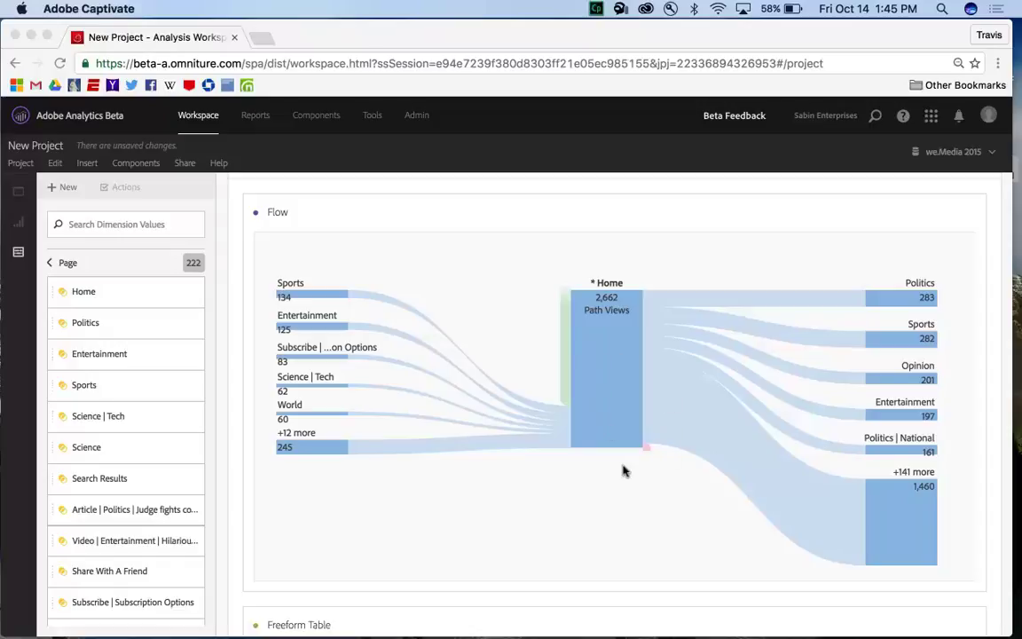
Extend the Home flow past Politics and Sports to show the pages visitors reached next.
click(662, 282)
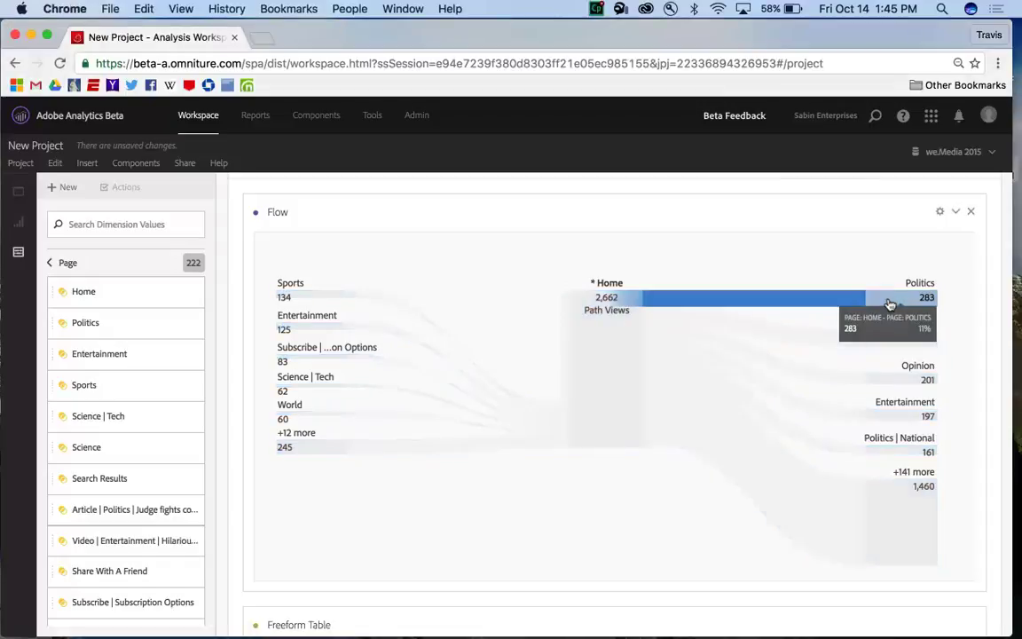
click(889, 303)
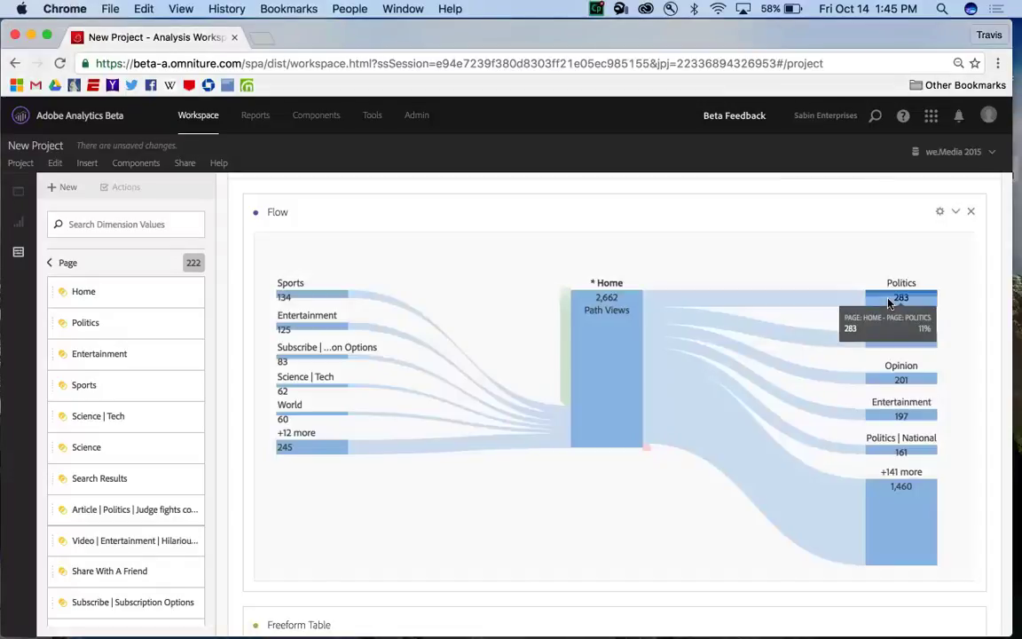
click(722, 340)
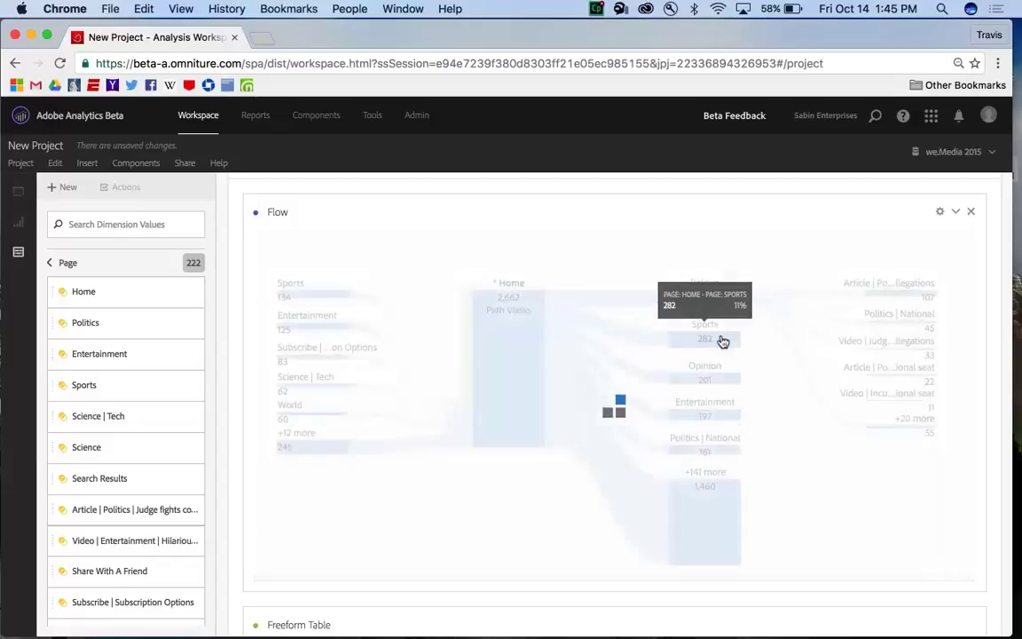
Expand the entire column of pages after Home from the Politics node.
mouse_move(719, 270)
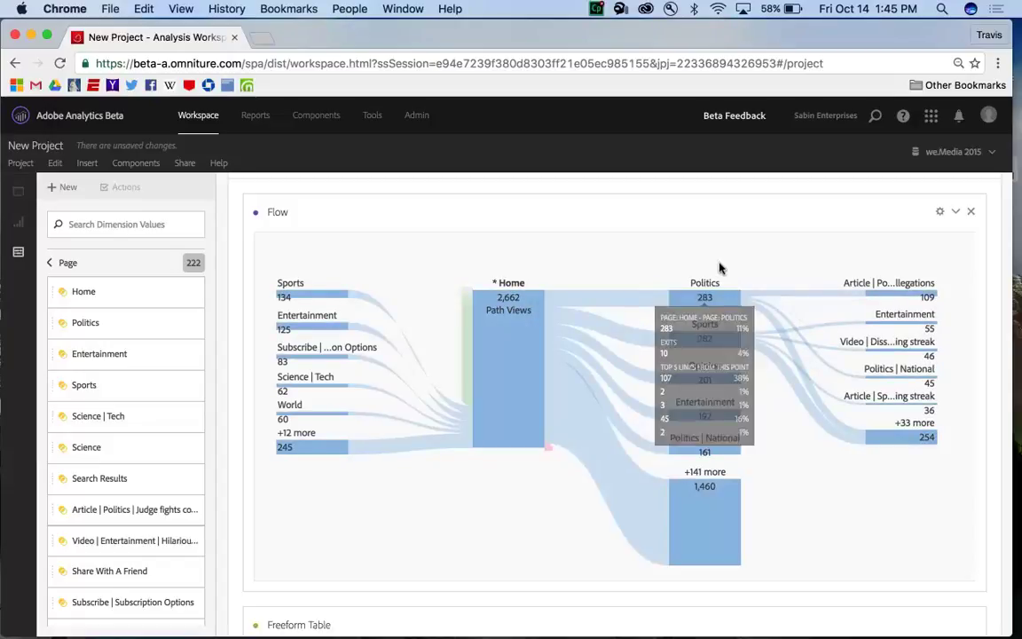
right_click(707, 298)
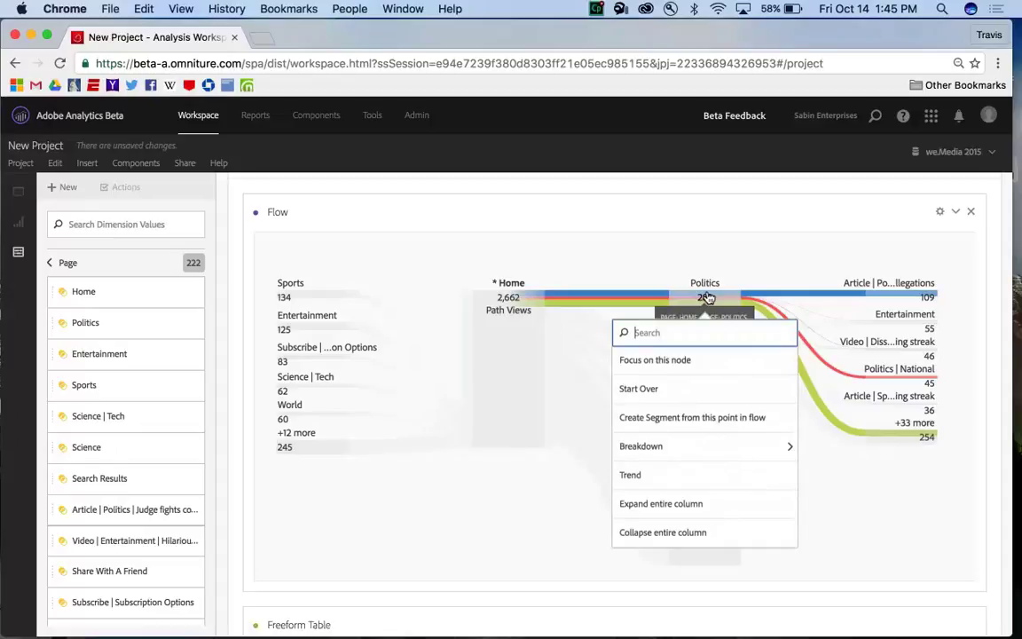
click(689, 504)
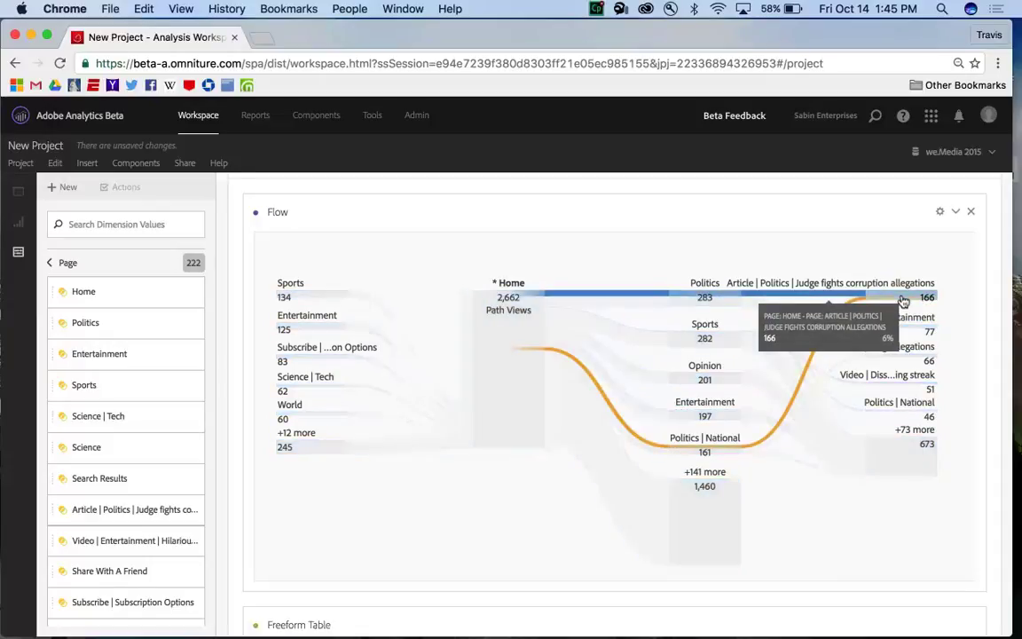
Collapse the column after Politics, then expand the entire Politics column again.
right_click(903, 302)
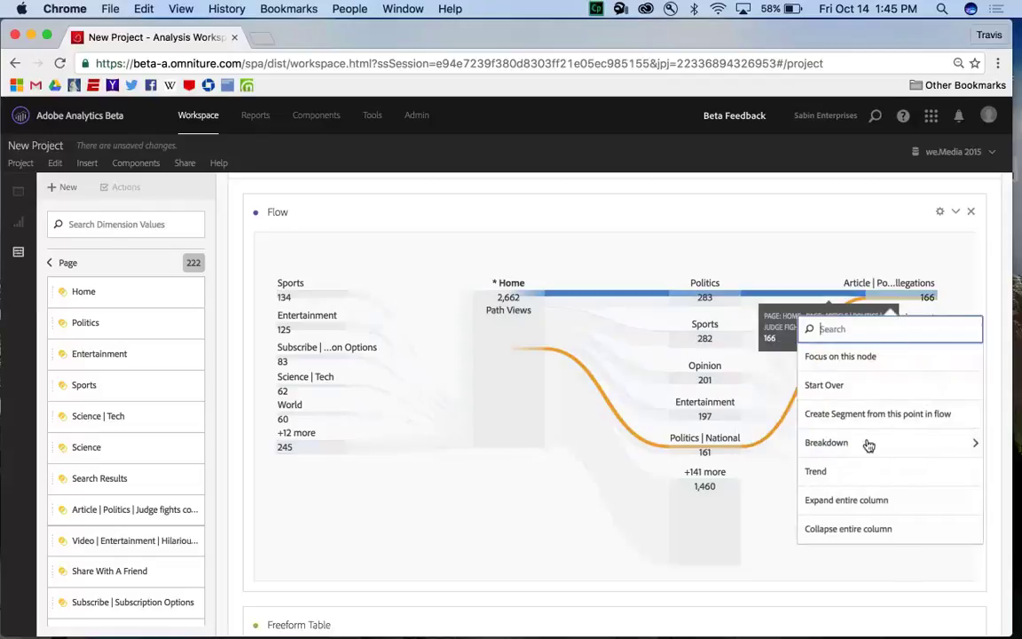
click(854, 528)
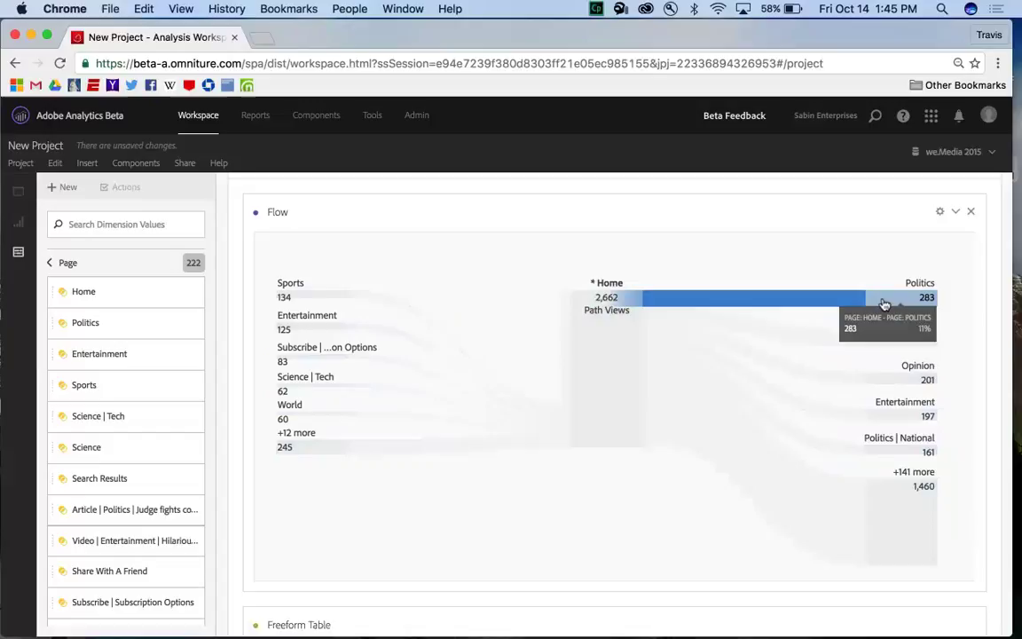
right_click(885, 301)
click(857, 502)
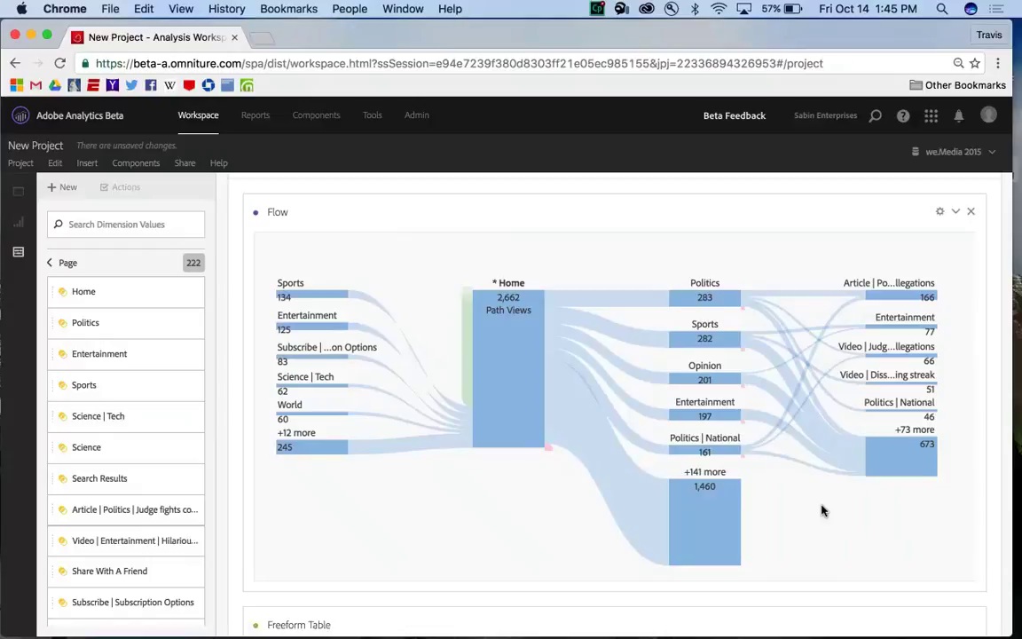
mouse_move(747, 310)
Focus the flow on the Entertainment node, showing its 2,177 path views.
mouse_move(729, 417)
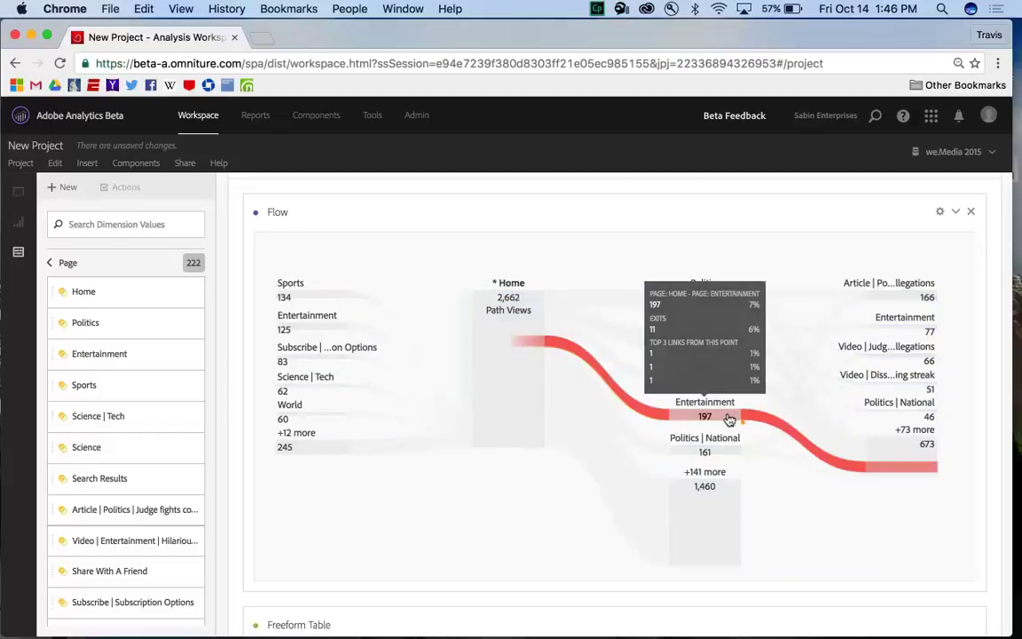
right_click(729, 417)
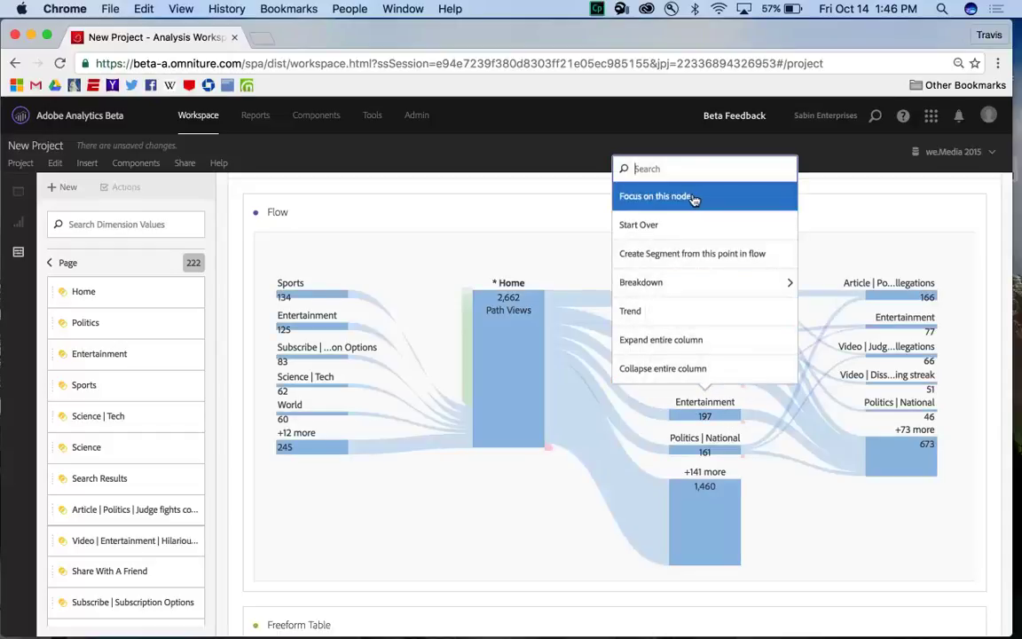
click(693, 197)
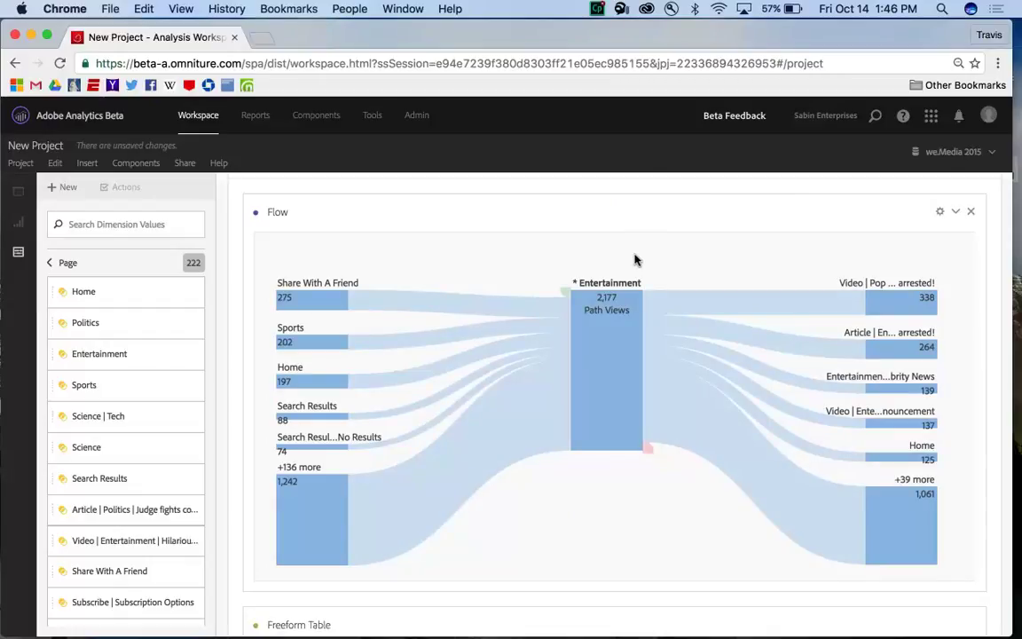
Expand the whole column after Entertainment so Video leads on to Entertainment, Sports and Politics.
mouse_move(573, 284)
right_click(892, 297)
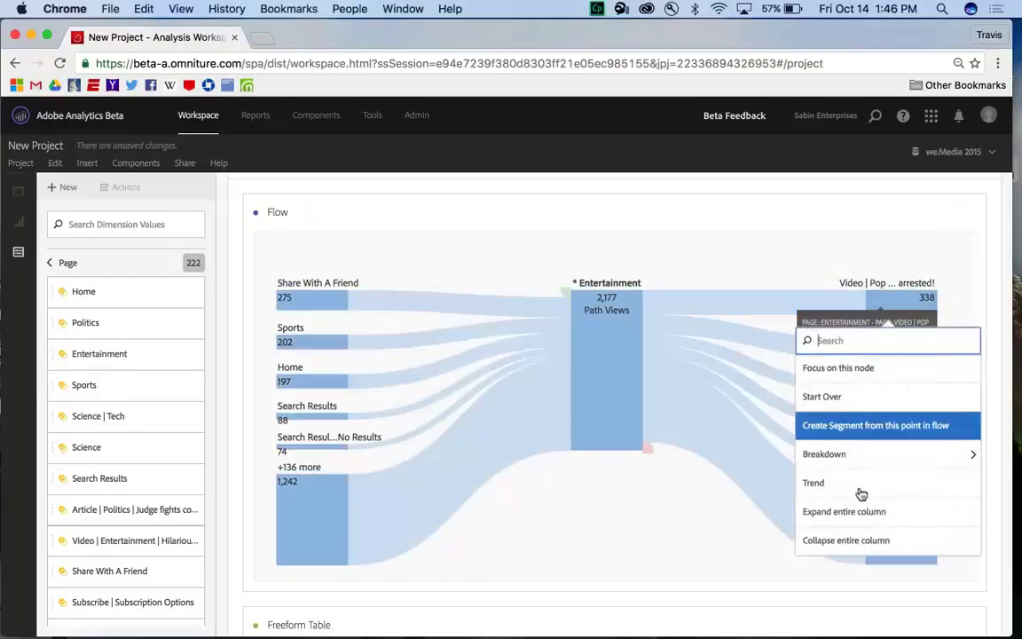
click(858, 510)
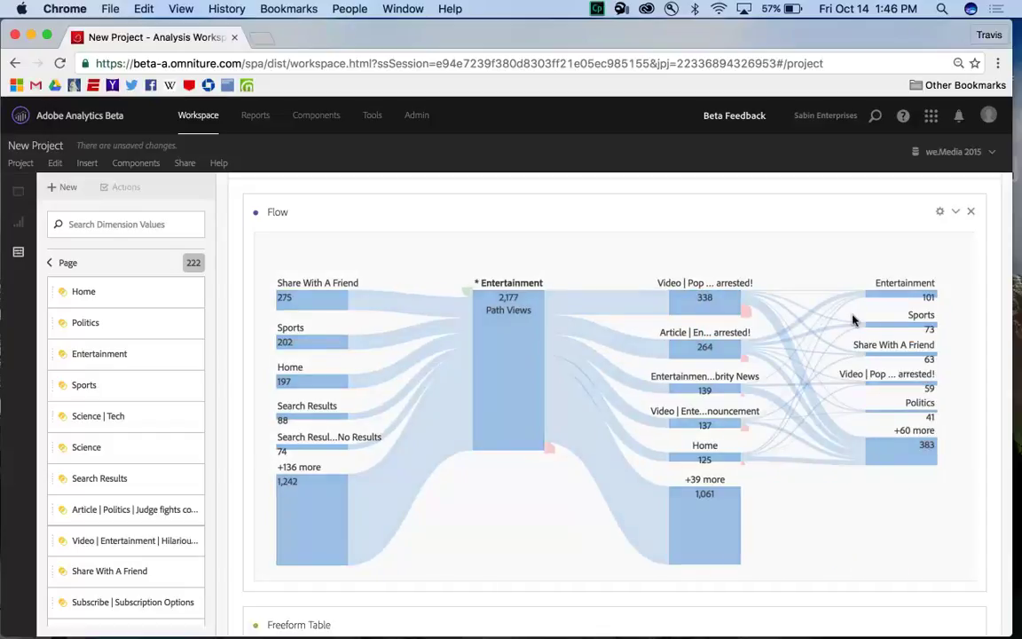
right_click(709, 300)
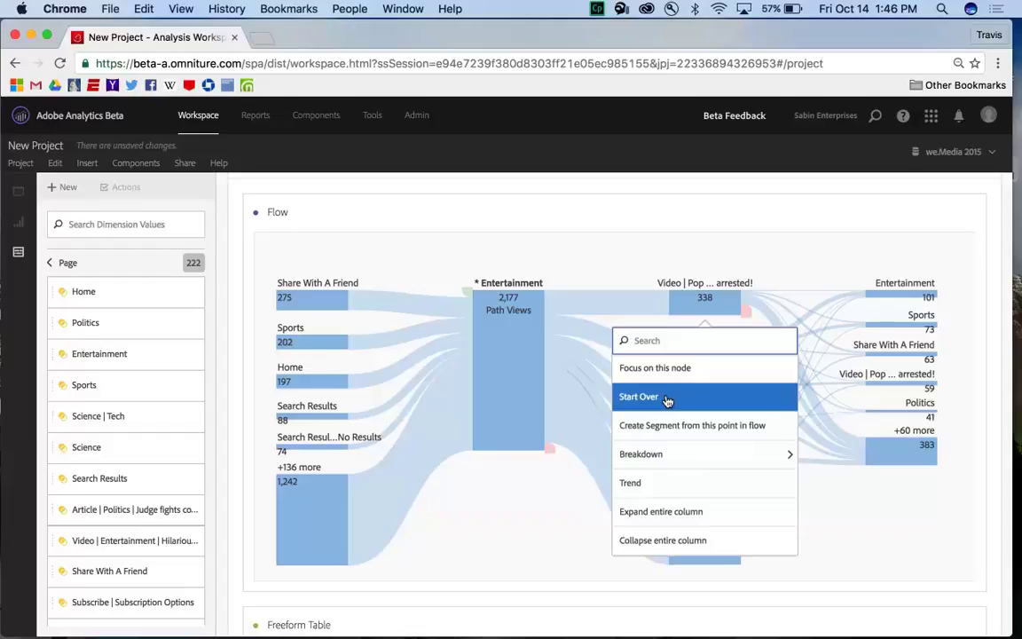
Start over with Home as the flow's centre (2,662 path views) and expand its entire second column.
click(667, 400)
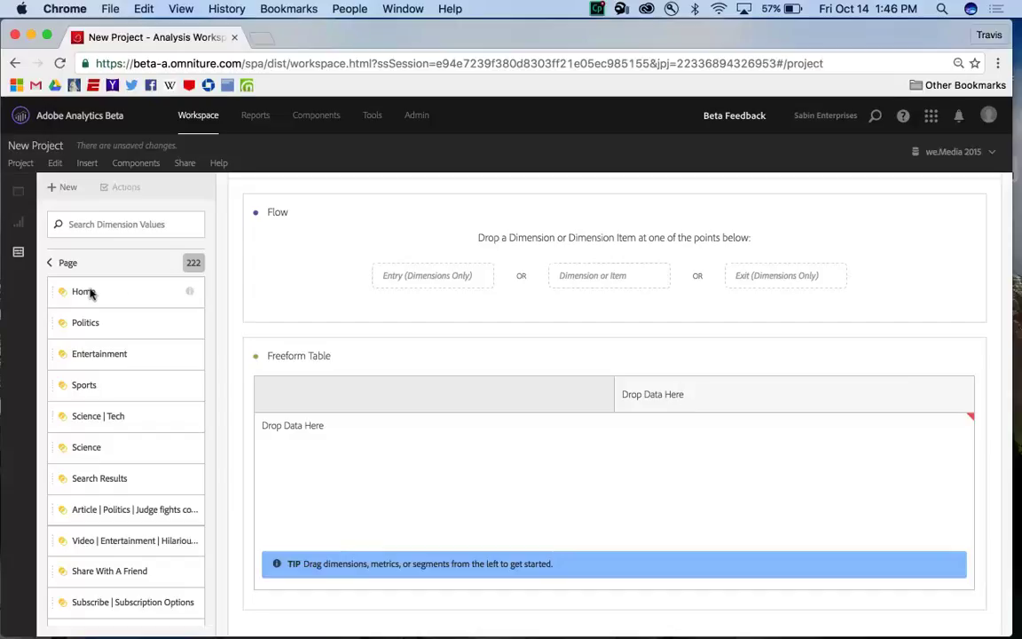
drag(90, 292, 589, 279)
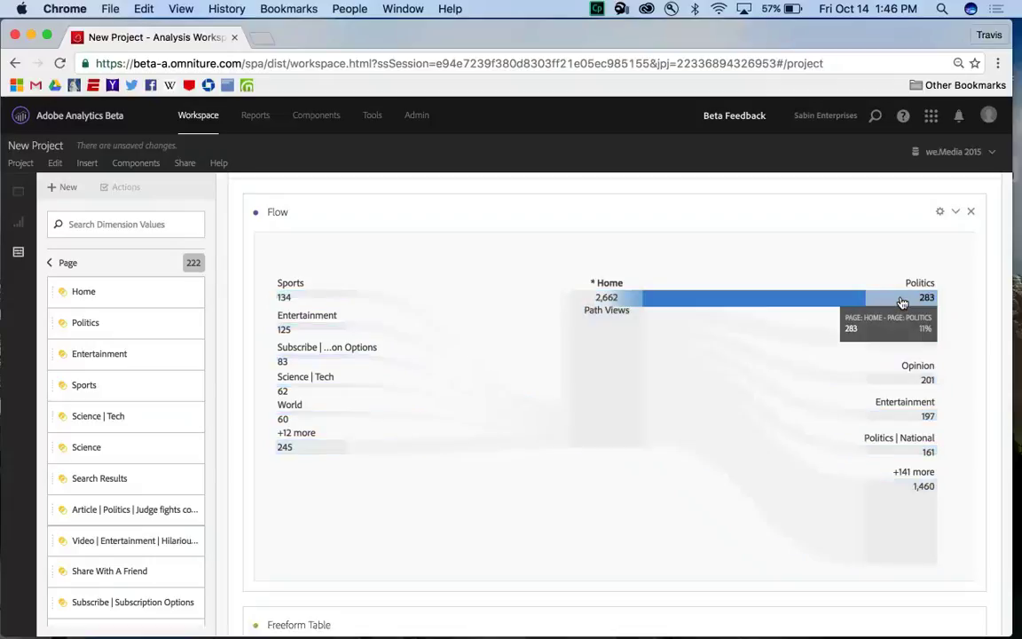
right_click(902, 303)
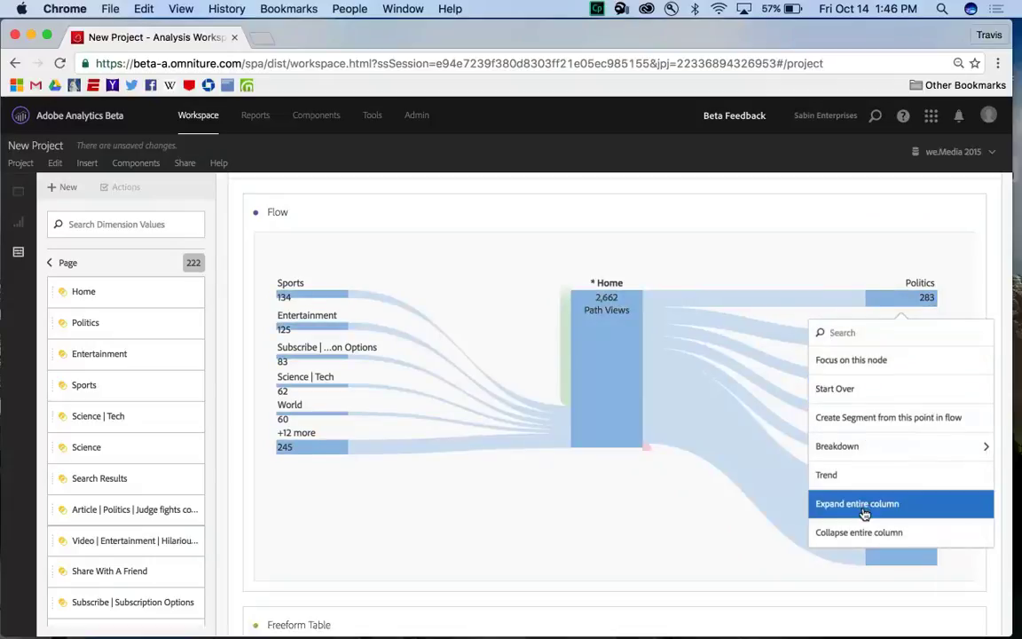
click(864, 513)
mouse_move(776, 344)
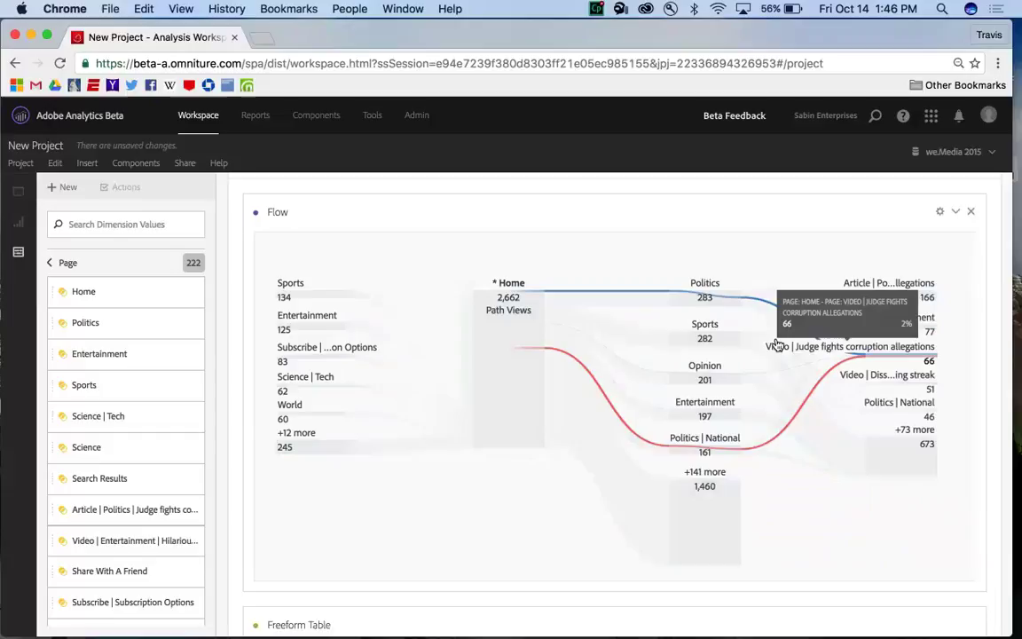
mouse_move(723, 342)
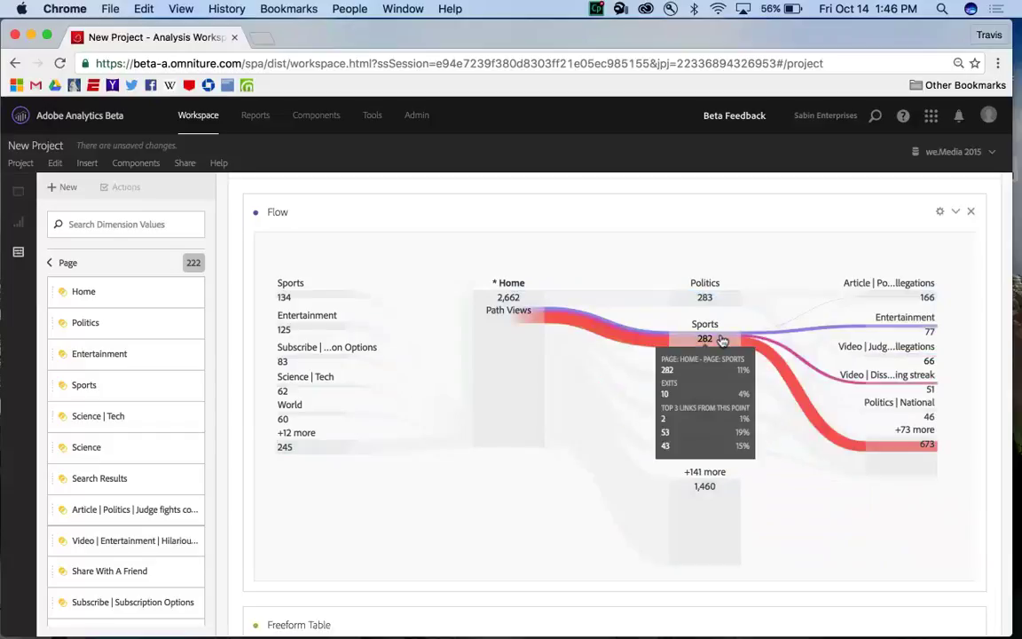
mouse_move(880, 356)
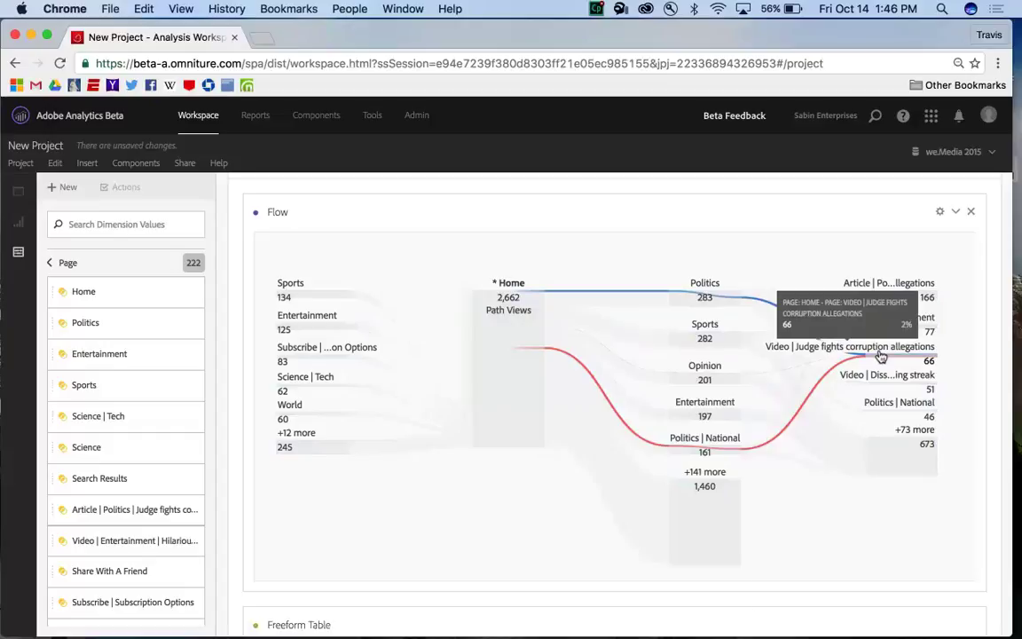
right_click(881, 356)
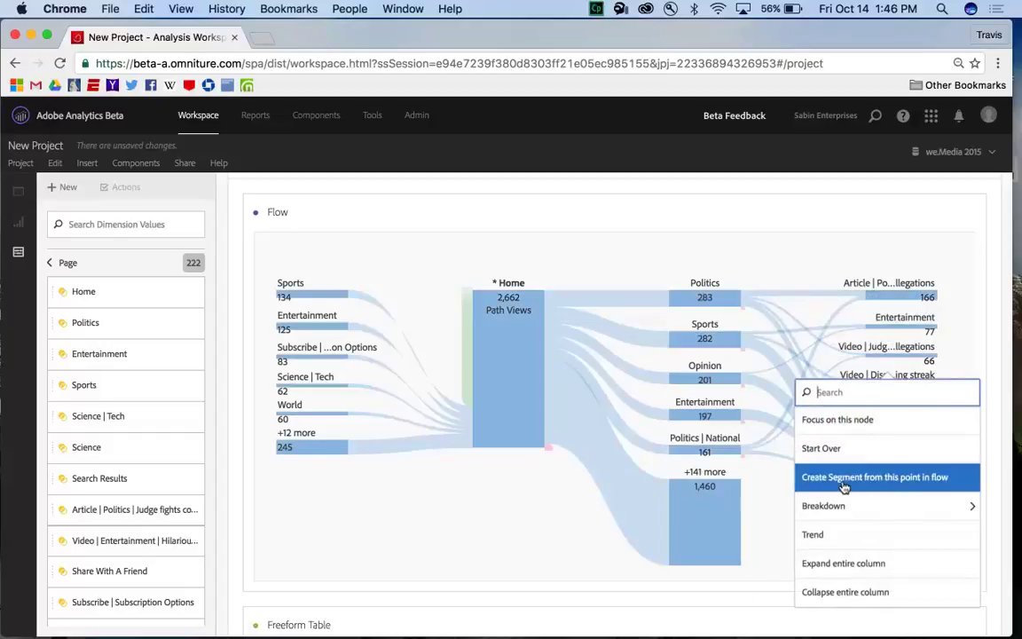
click(844, 487)
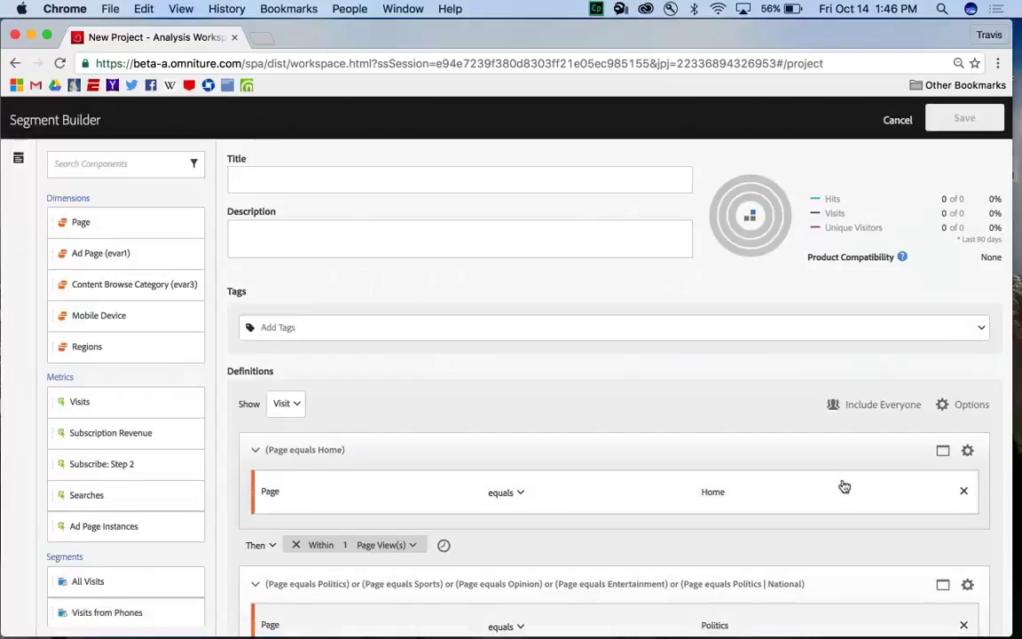
scroll(472, 379, down, 3)
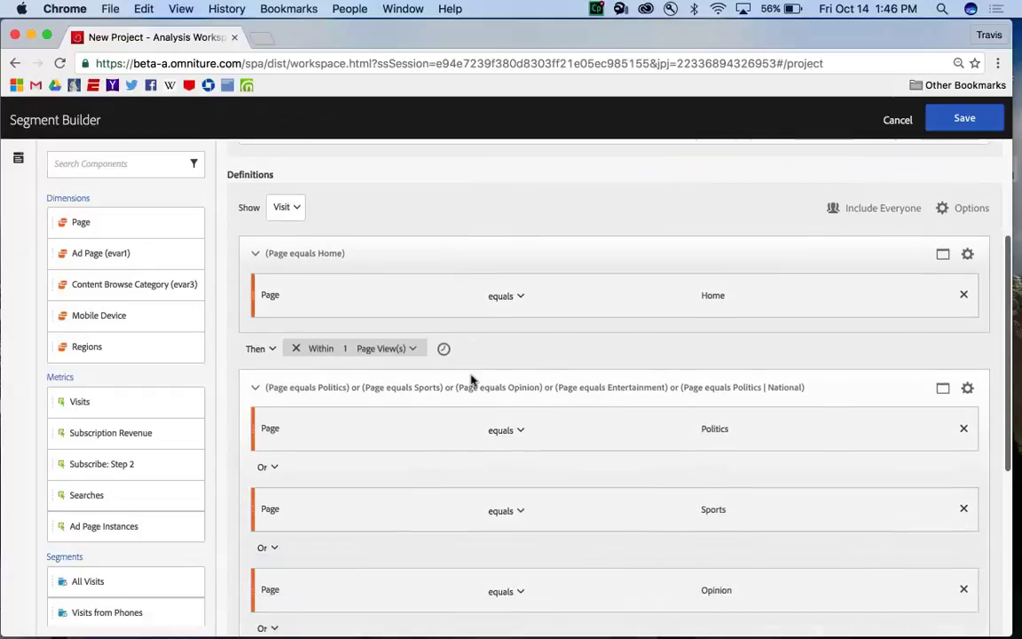
scroll(472, 379, down, 5)
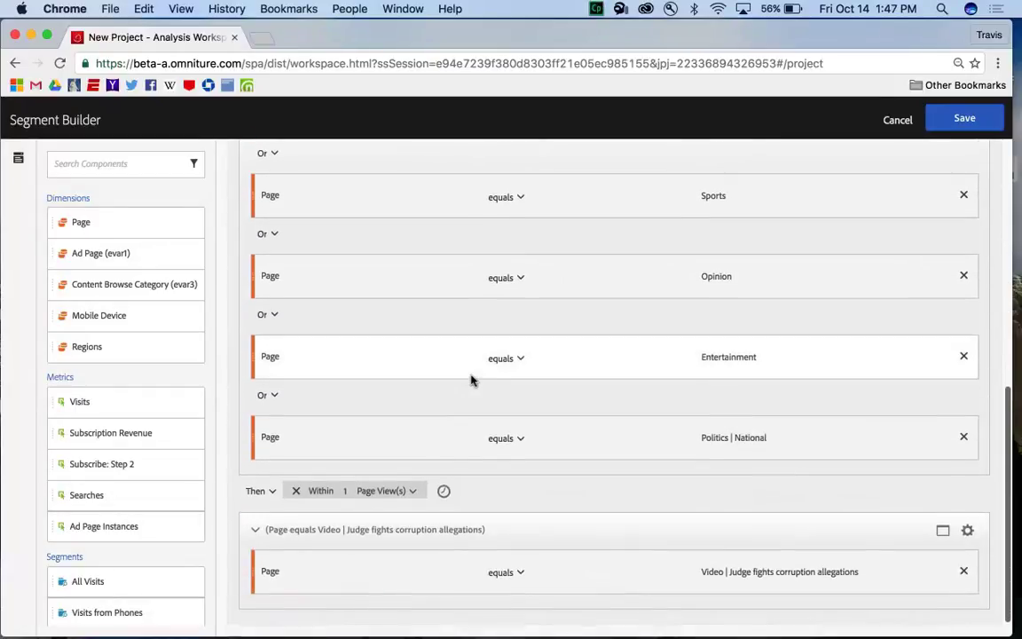
scroll(472, 379, down, 1)
scroll(472, 379, up, 10)
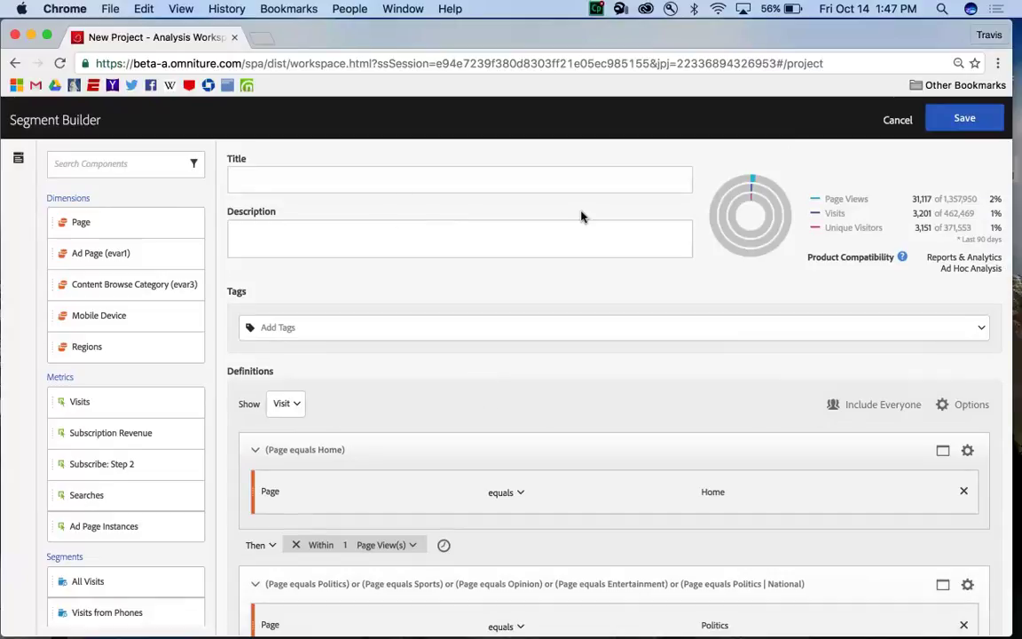
click(902, 125)
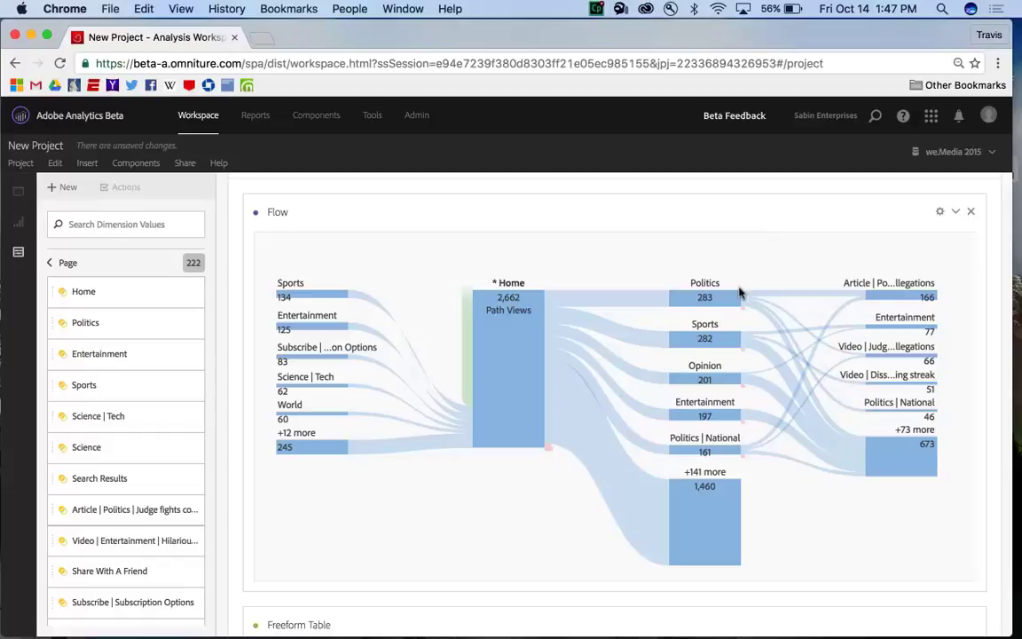
Add an Occurrences trend chart for the Home-to-Politics flow path.
mouse_move(715, 298)
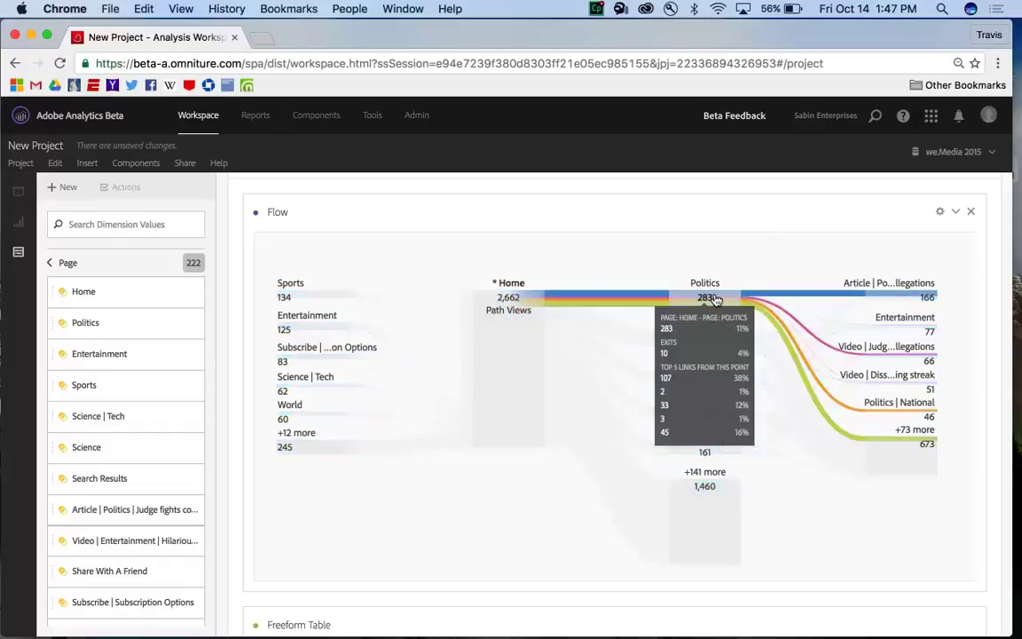
right_click(715, 298)
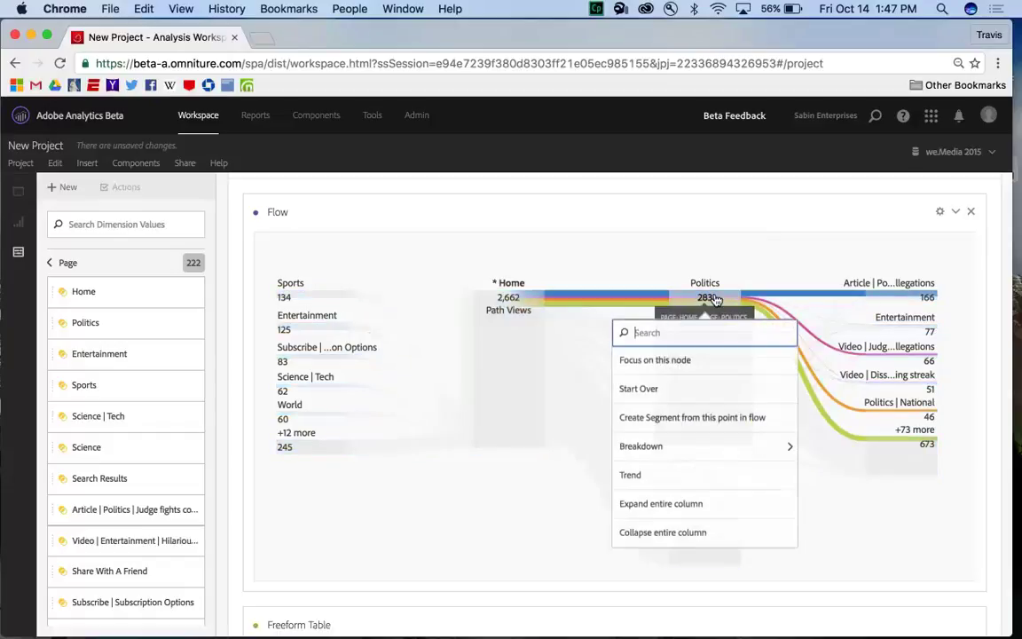
click(669, 483)
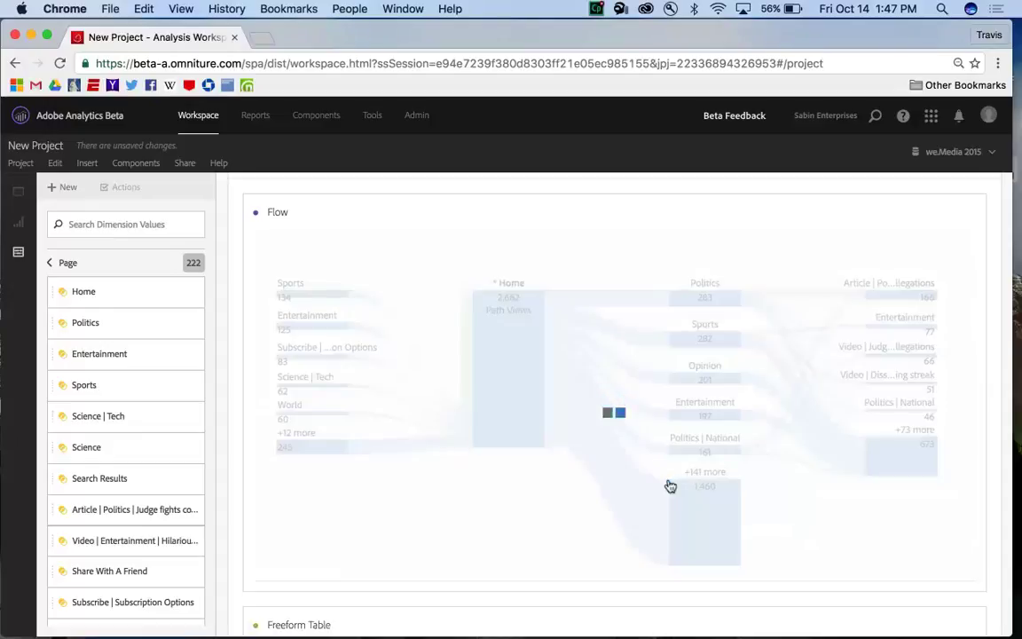
mouse_move(707, 541)
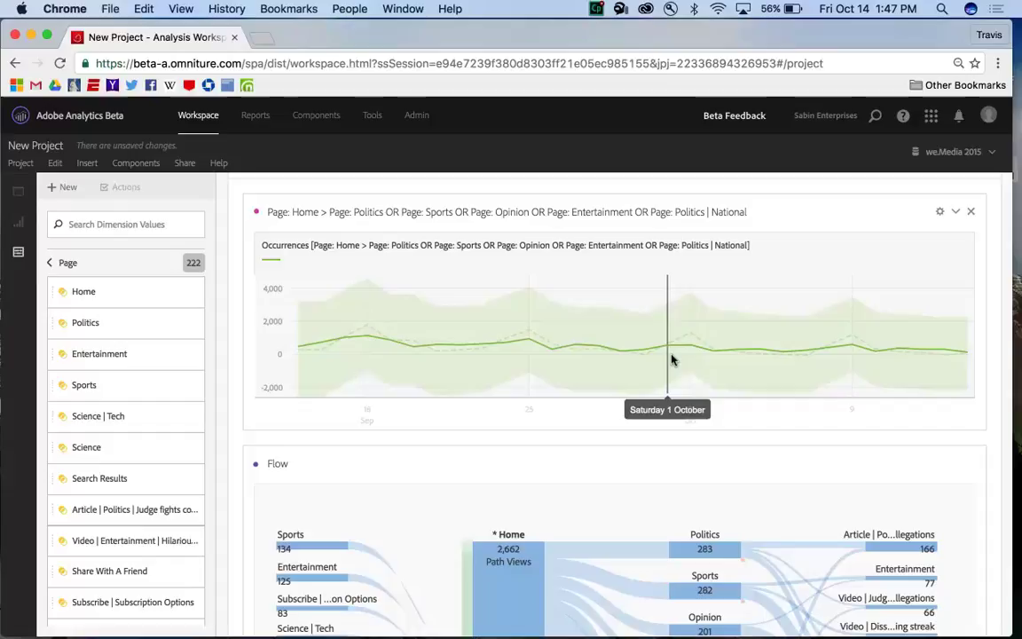
Break down the Politics flow path by the Revenue / Order metric, showing $33.82.
scroll(672, 360, down, 2)
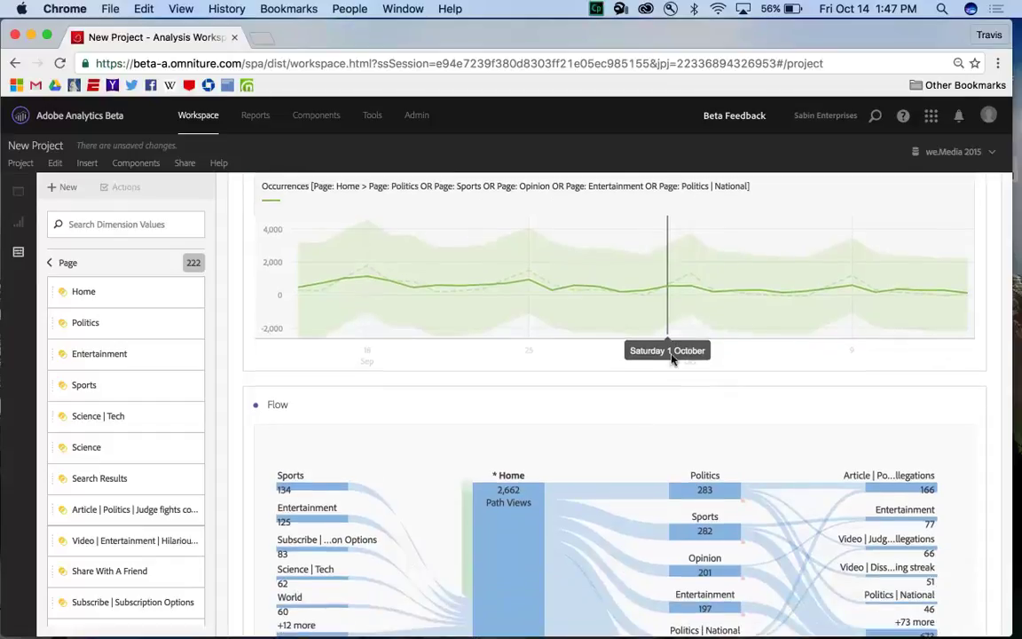
scroll(673, 358, down, 3)
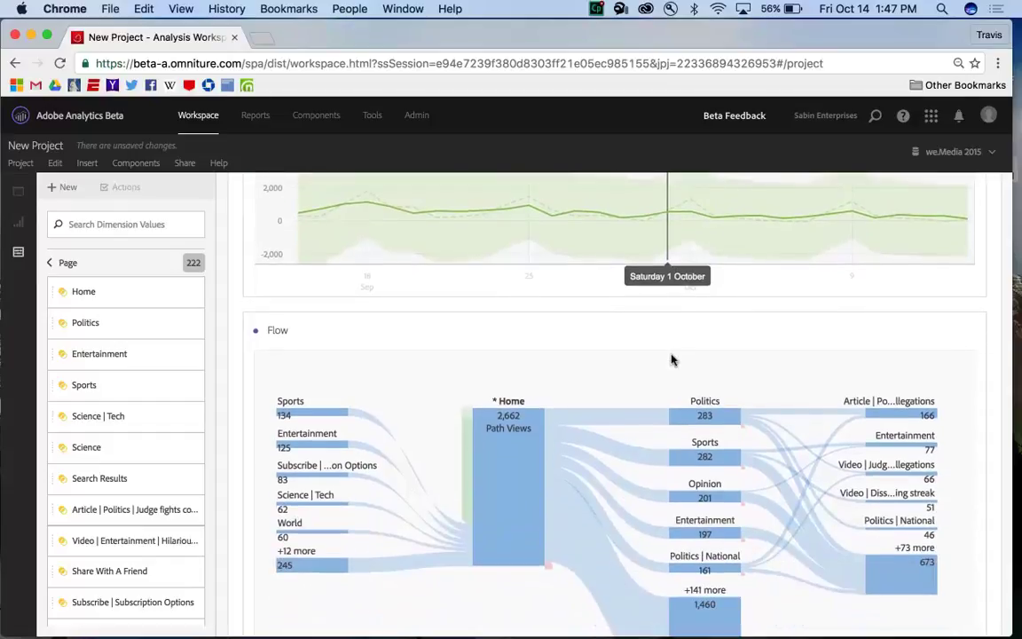
right_click(709, 418)
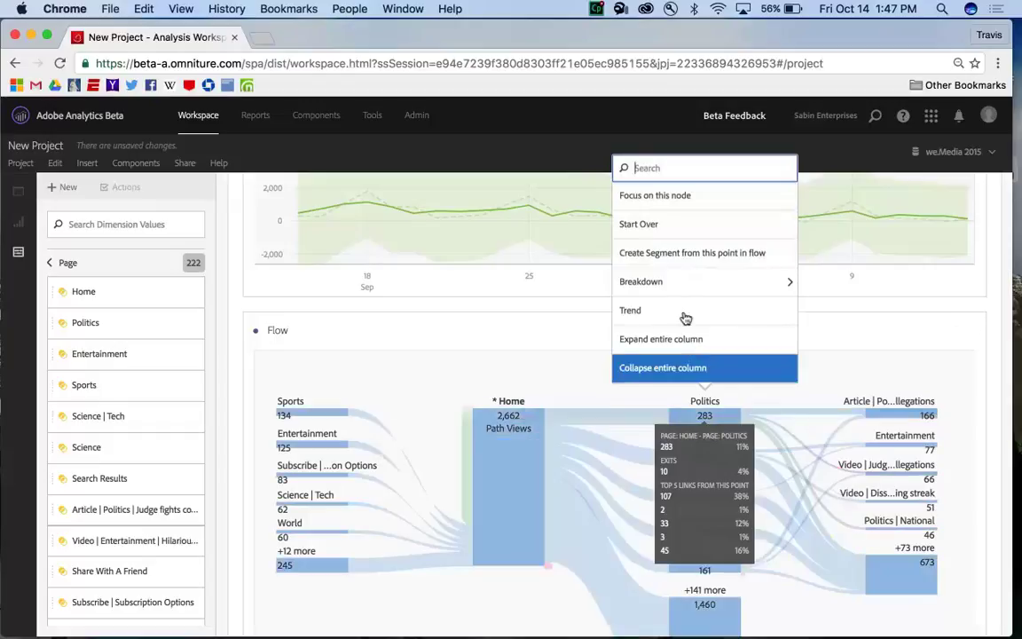
click(684, 292)
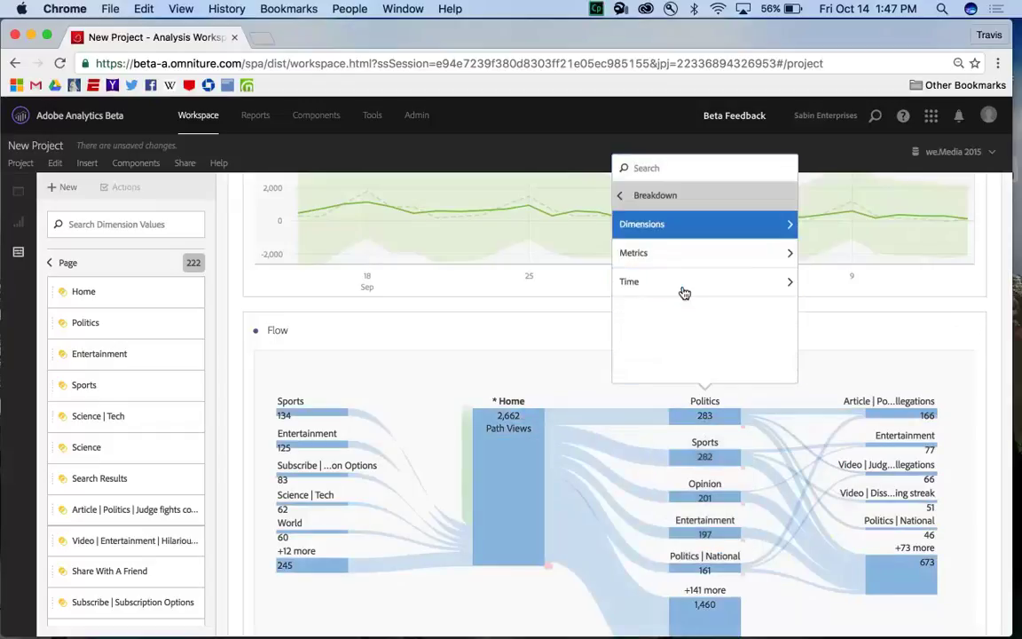
click(659, 168)
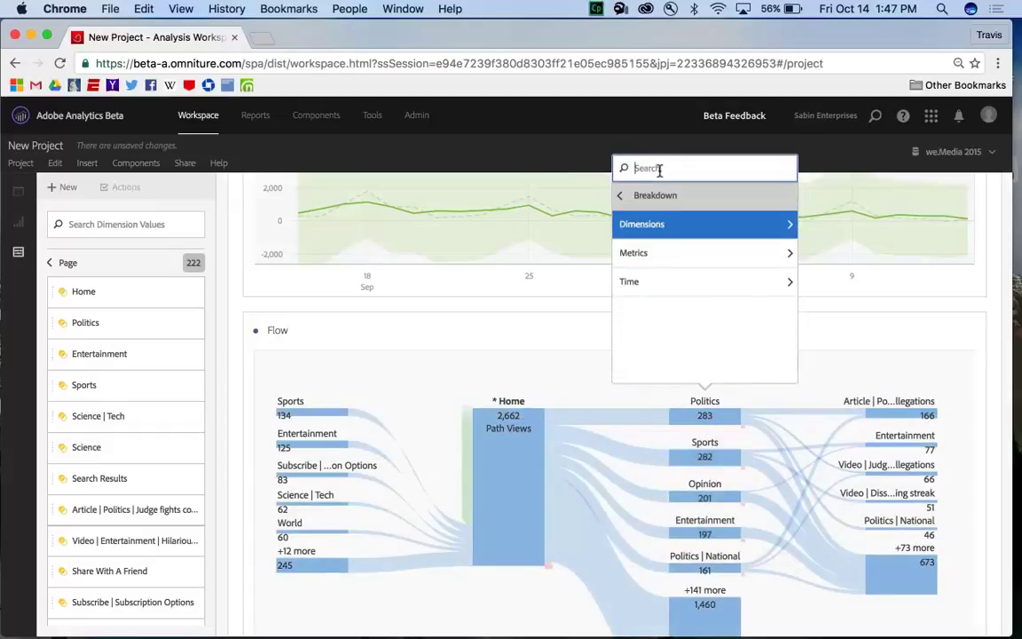
text(revenue)
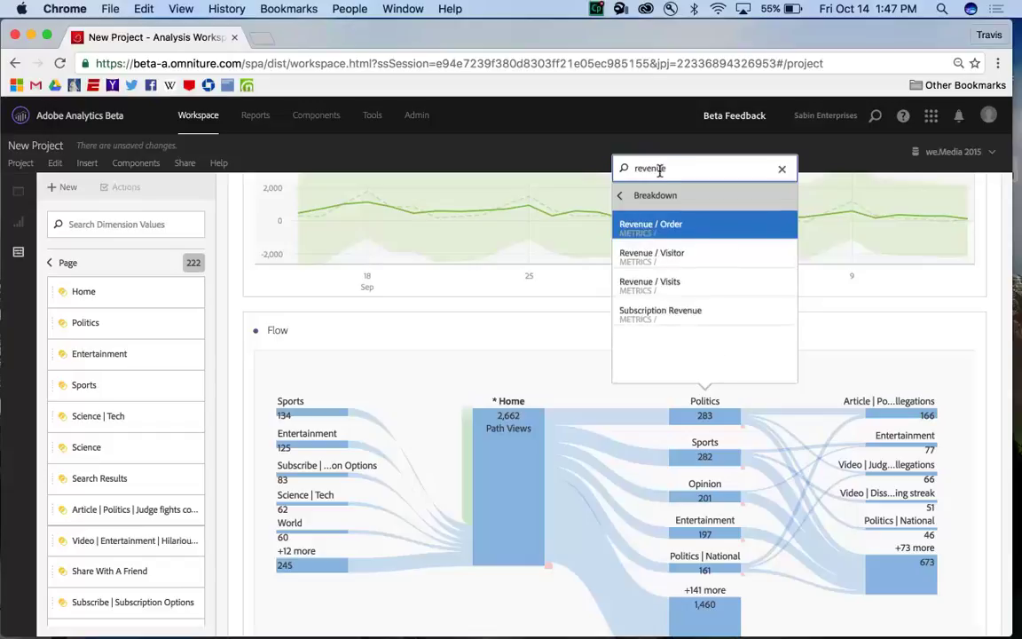
click(667, 226)
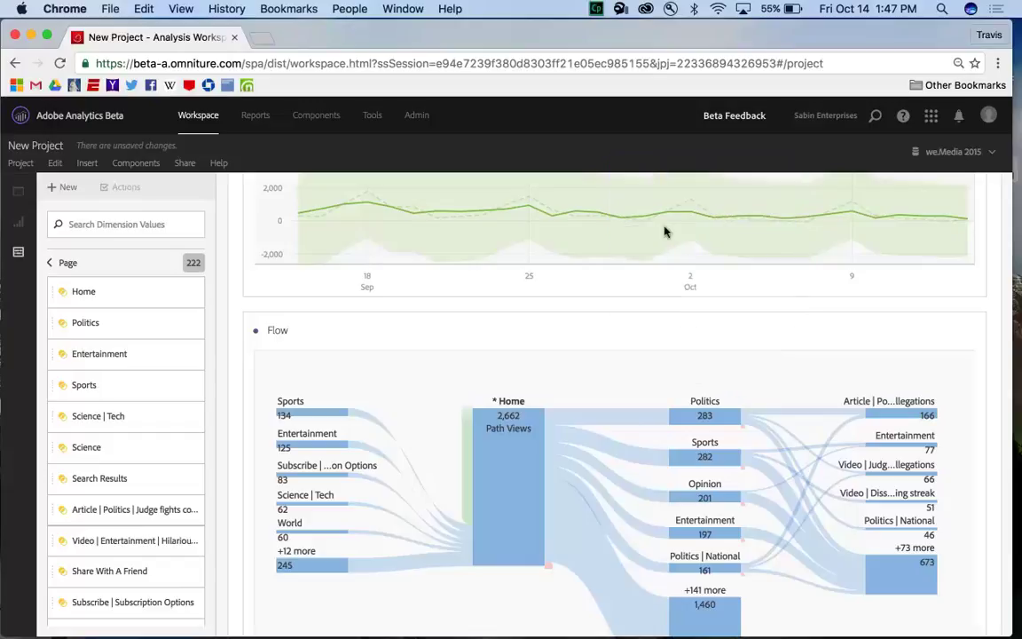
scroll(664, 232, up, 5)
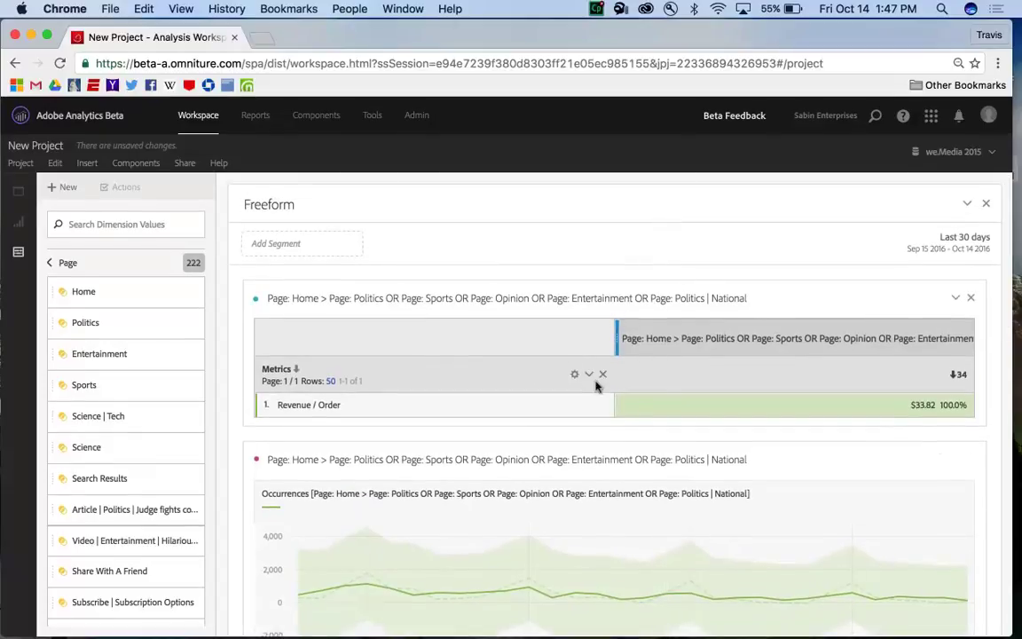
mouse_move(593, 406)
Return to the Home flow and bring up the Politics node's options.
scroll(851, 421, down, 4)
scroll(852, 421, down, 6)
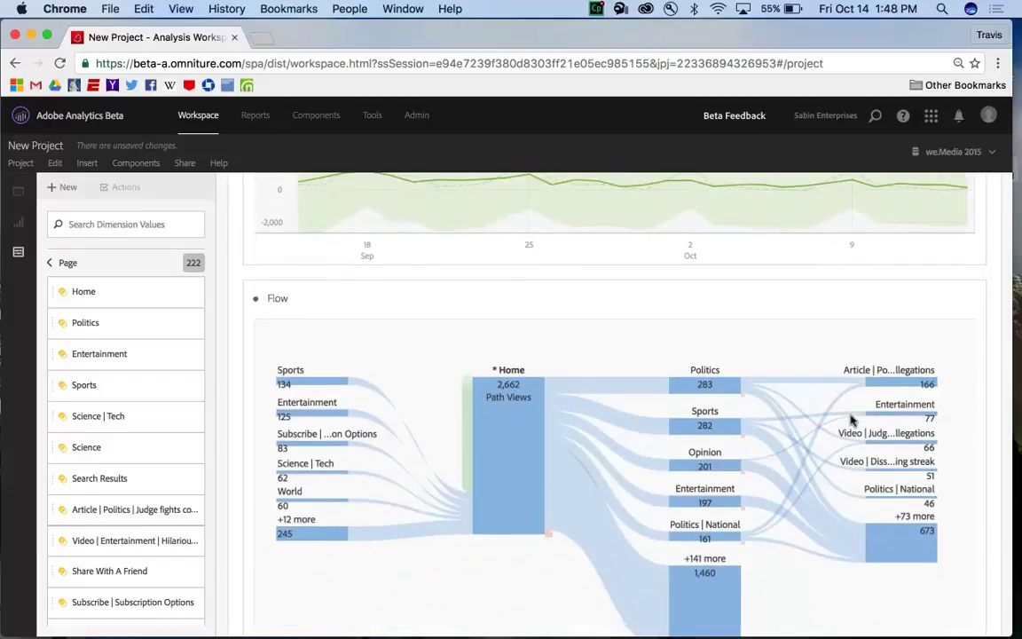
mouse_move(852, 423)
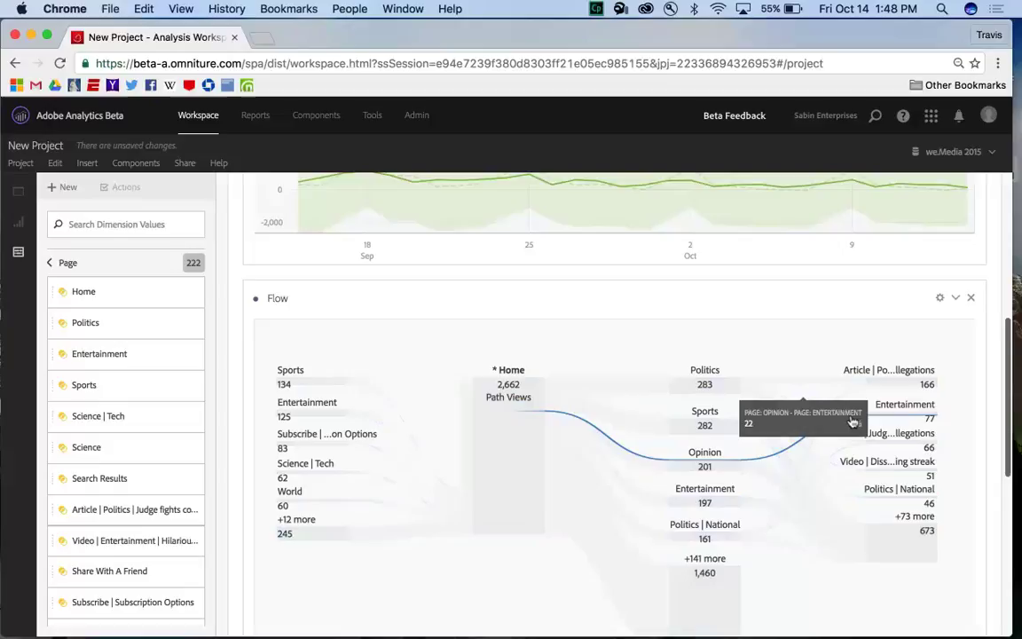
mouse_move(720, 391)
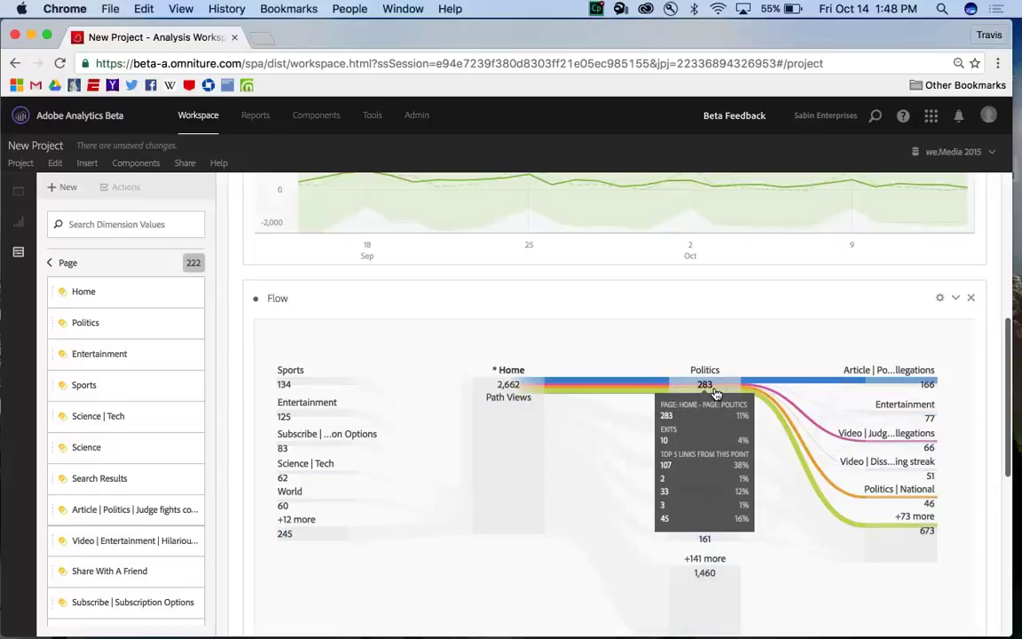
click(716, 393)
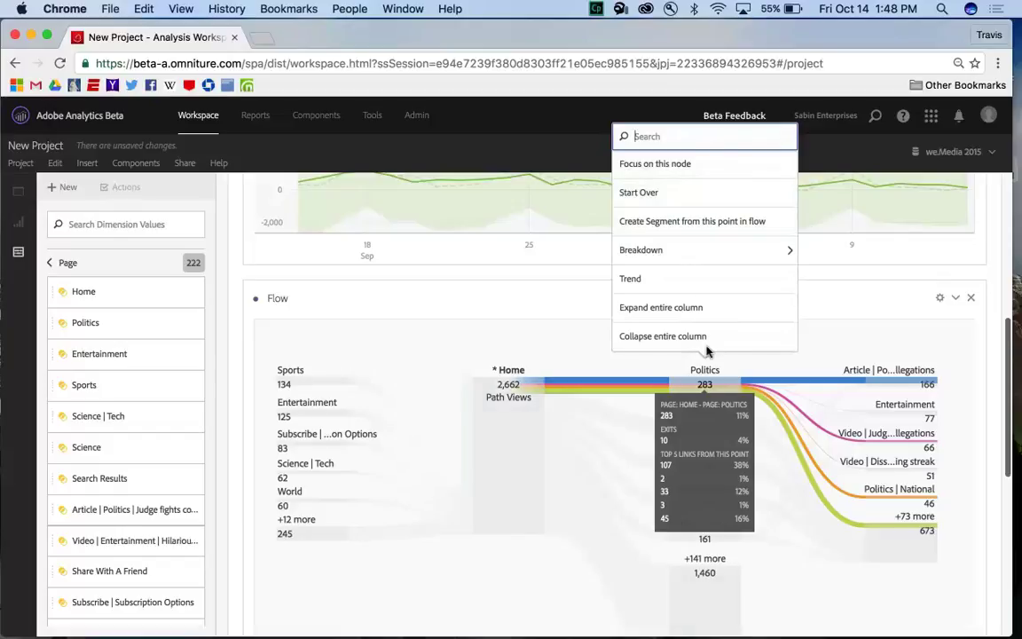